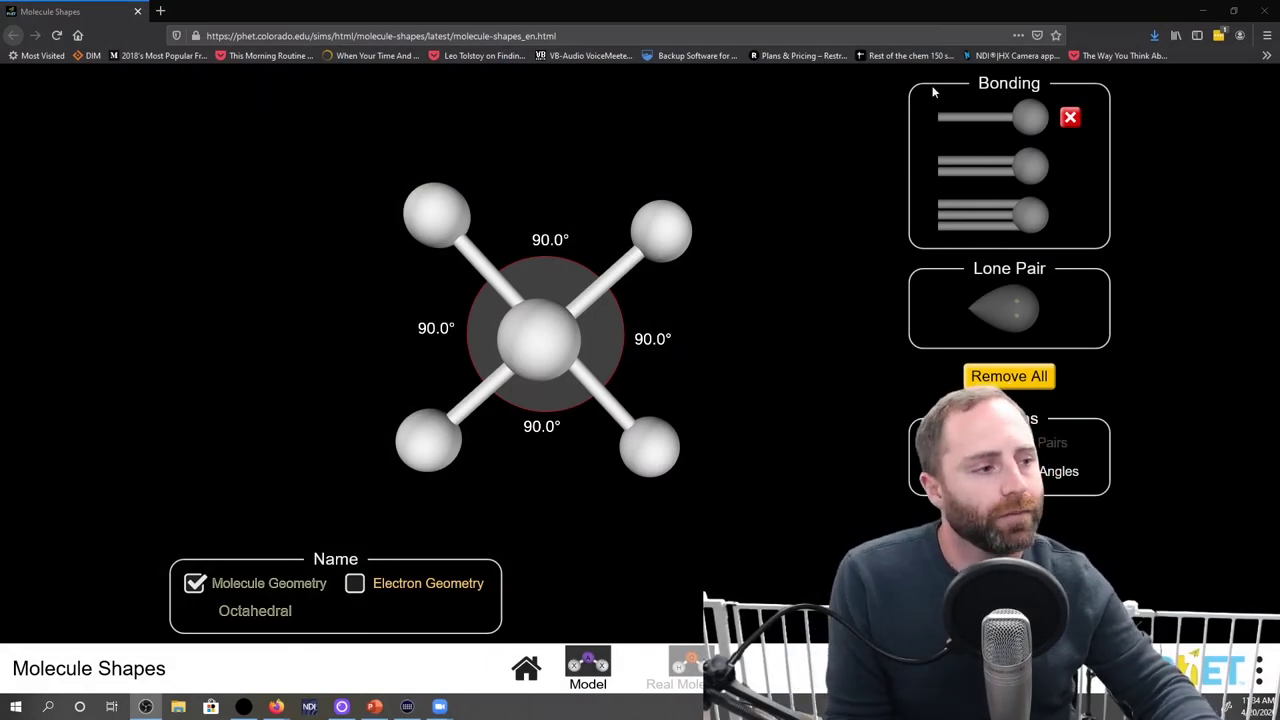
Step: Remove four single bonds, leaving a linear two-bond molecule with a 180.0° angle
{"action": "left_click", "coordinate": [1069, 118]}
{"action": "left_click", "coordinate": [1069, 118]}
{"action": "left_click", "coordinate": [1069, 118]}
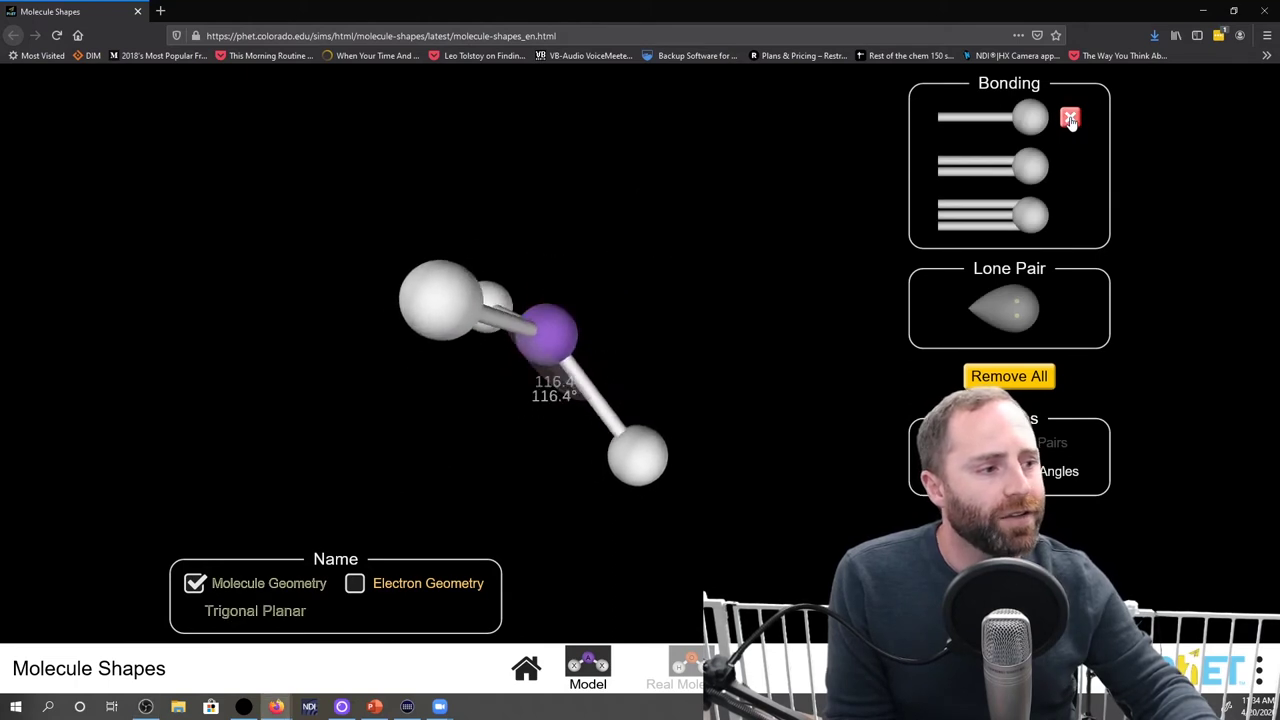
{"action": "left_click", "coordinate": [1069, 118]}
Step: Display the Linear electron geometry name alongside the molecule geometry, then add a third single bond
{"action": "left_click_drag", "start_coordinate": [560, 330], "coordinate": [545, 372]}
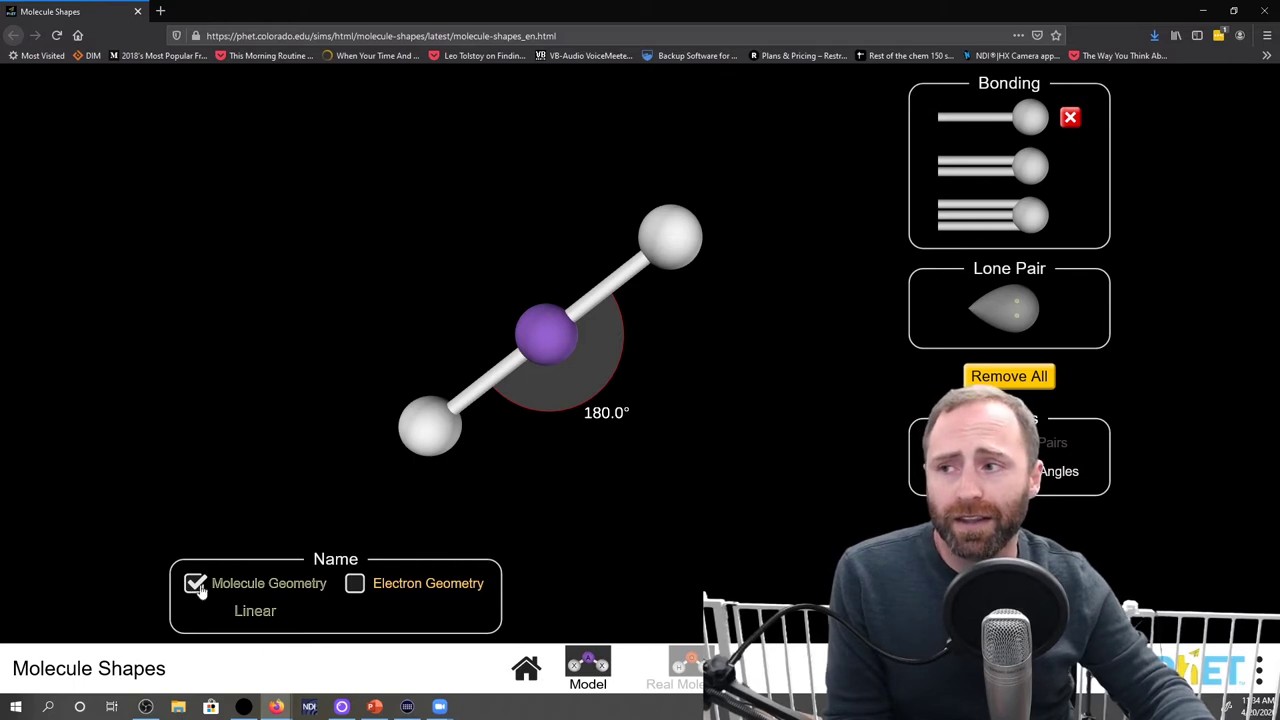
{"action": "left_click", "coordinate": [355, 583]}
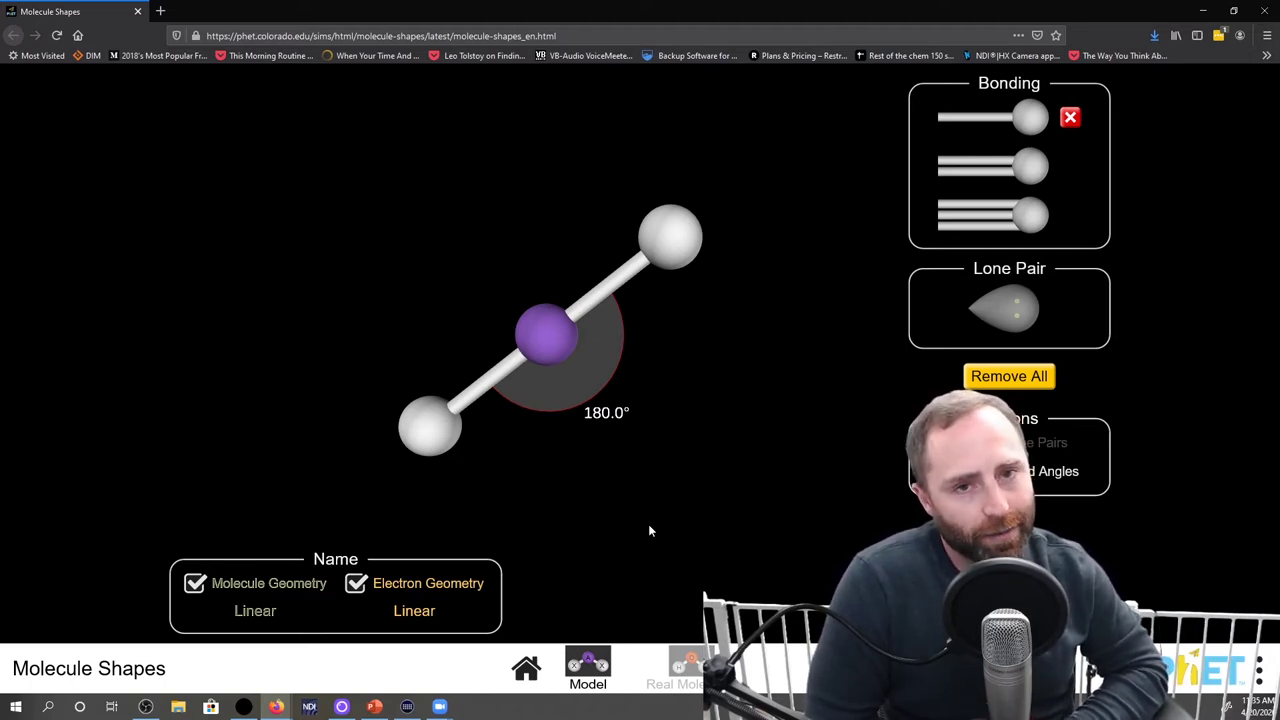
{"action": "left_click", "coordinate": [950, 118]}
Step: Drop to two bonds and add a lone pair, giving a Bent 120.0° molecule with Trigonal Planar electron geometry
{"action": "left_click_drag", "start_coordinate": [537, 417], "coordinate": [525, 370]}
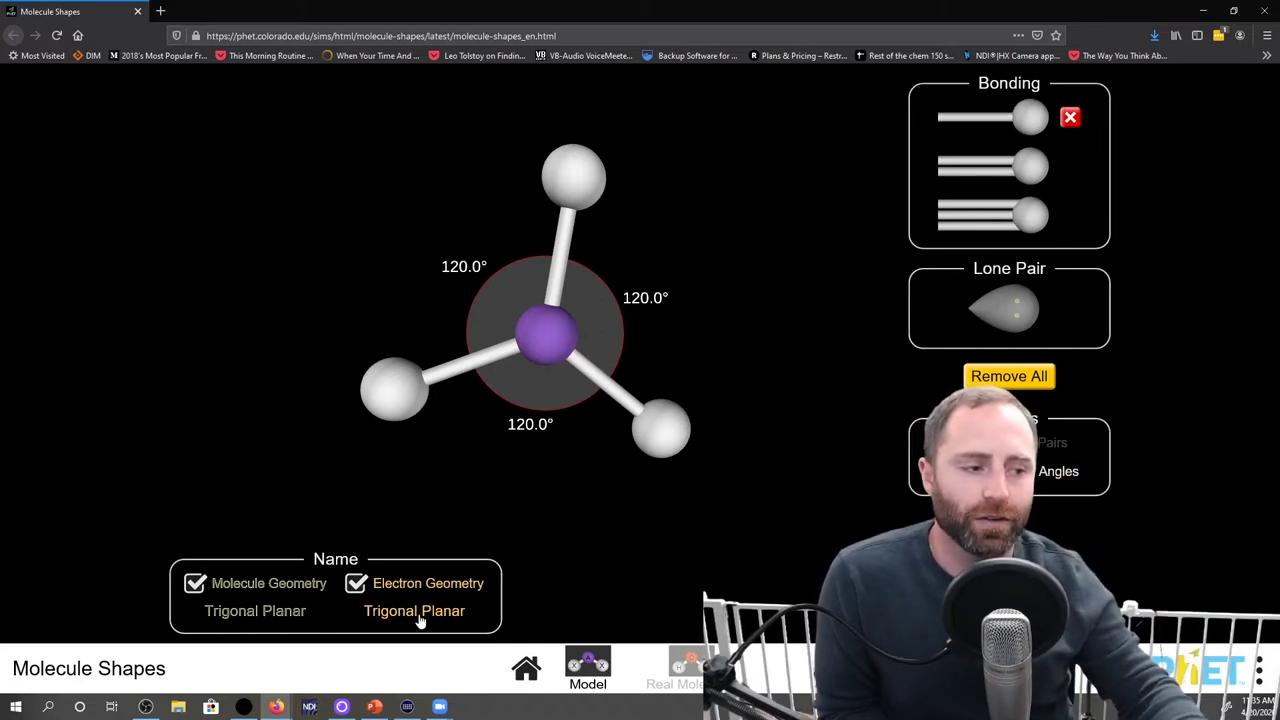
{"action": "left_click", "coordinate": [1069, 118]}
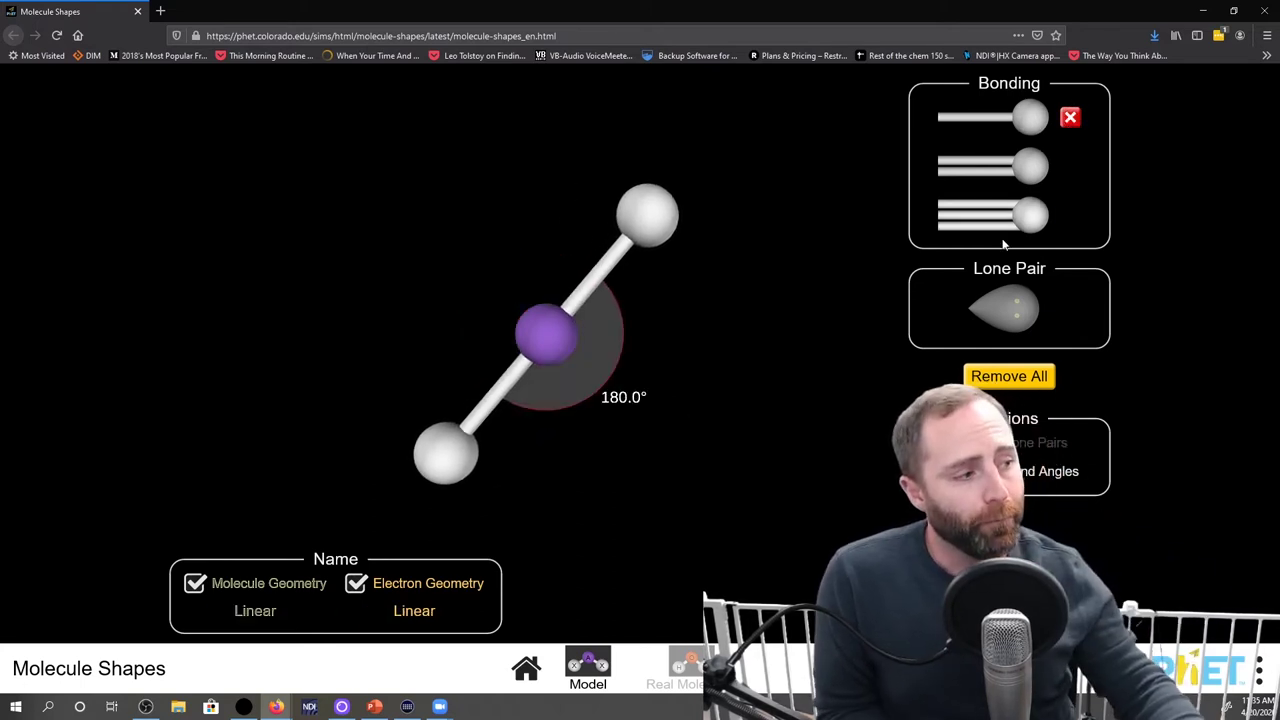
{"action": "left_click", "coordinate": [989, 312]}
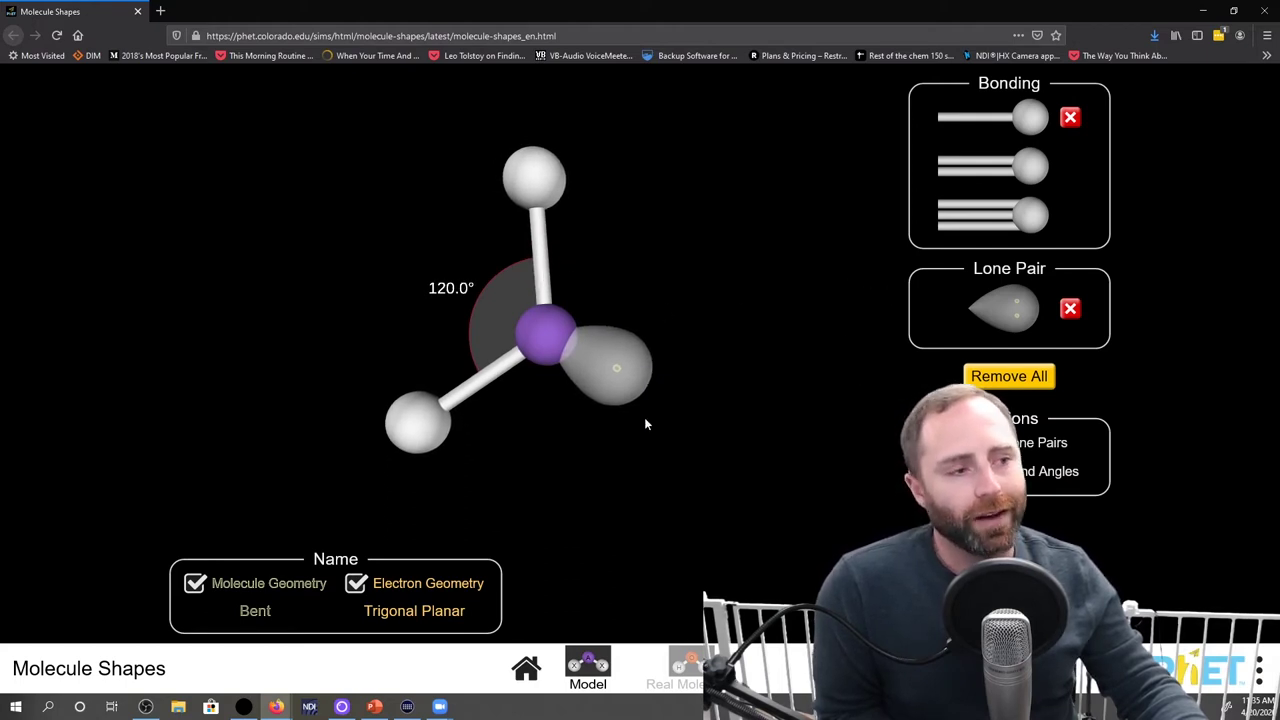
{"action": "mouse_move", "coordinate": [600, 455]}
{"action": "left_mouse_down"}
{"action": "mouse_move", "coordinate": [588, 449]}
{"action": "mouse_move", "coordinate": [600, 449]}
{"action": "left_mouse_up"}
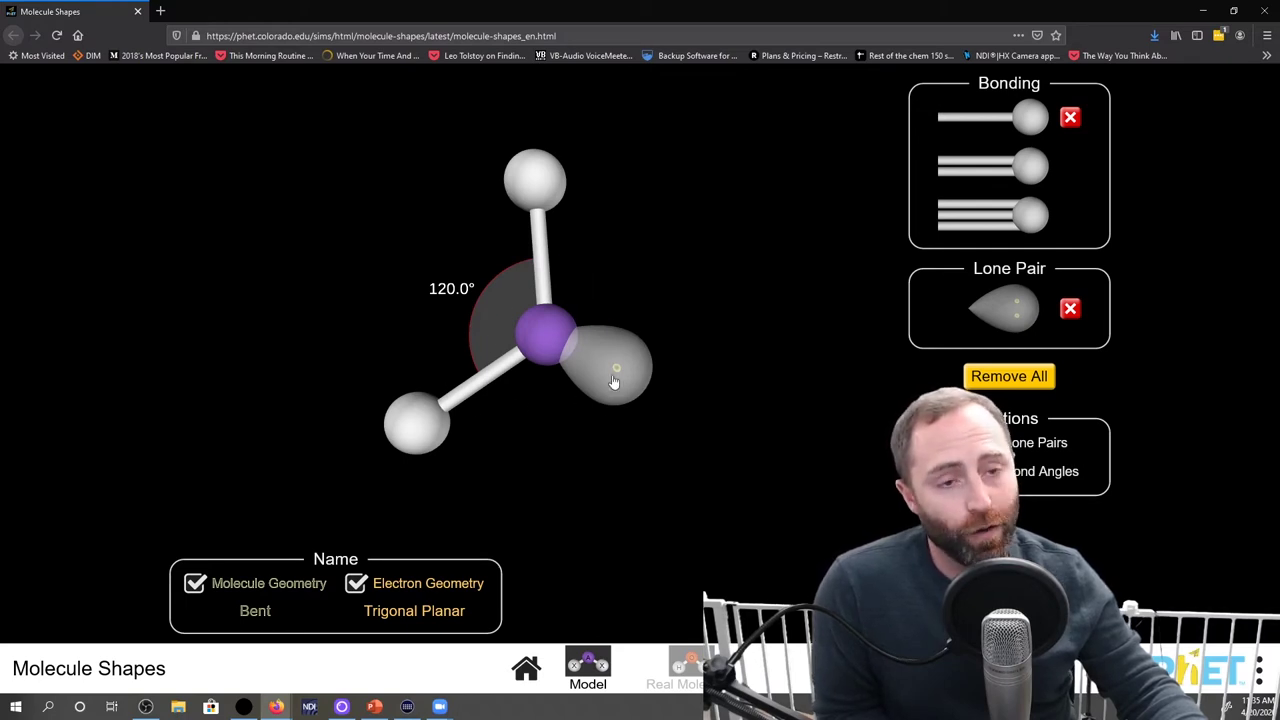
{"action": "left_click_drag", "start_coordinate": [660, 303], "coordinate": [587, 407]}
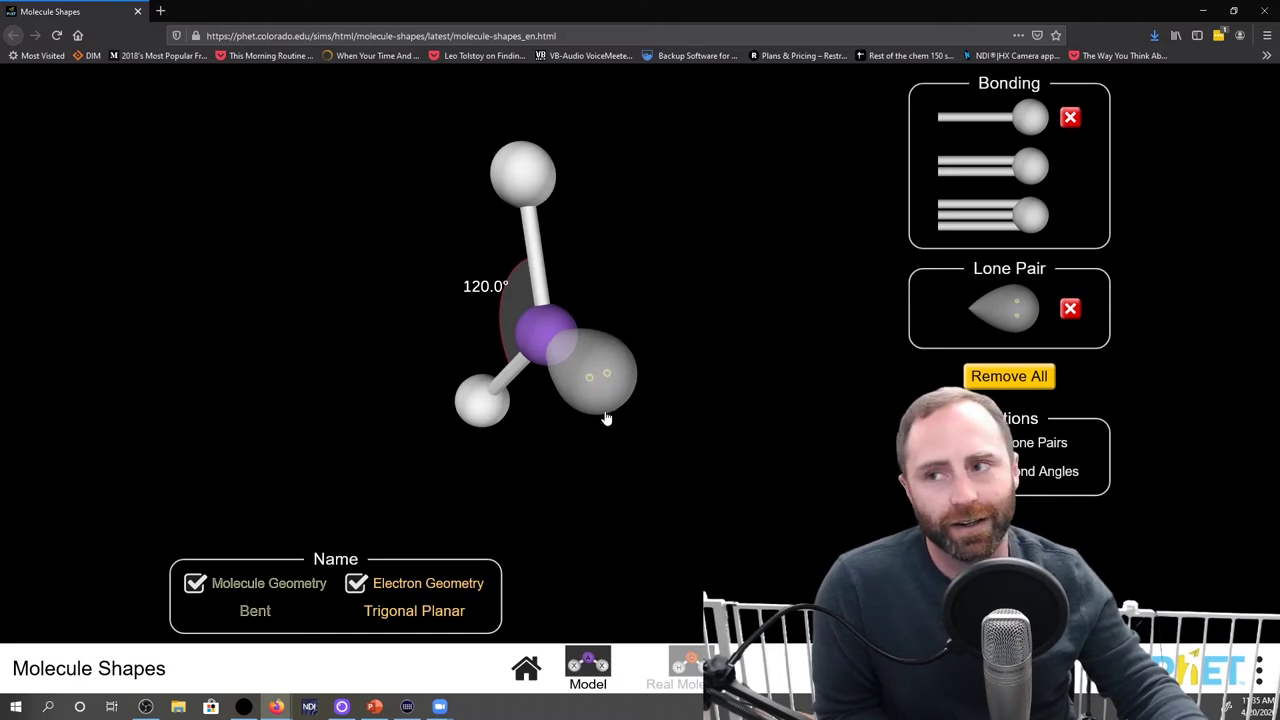
{"action": "left_click_drag", "start_coordinate": [562, 430], "coordinate": [652, 412]}
{"action": "left_click_drag", "start_coordinate": [585, 258], "coordinate": [596, 236]}
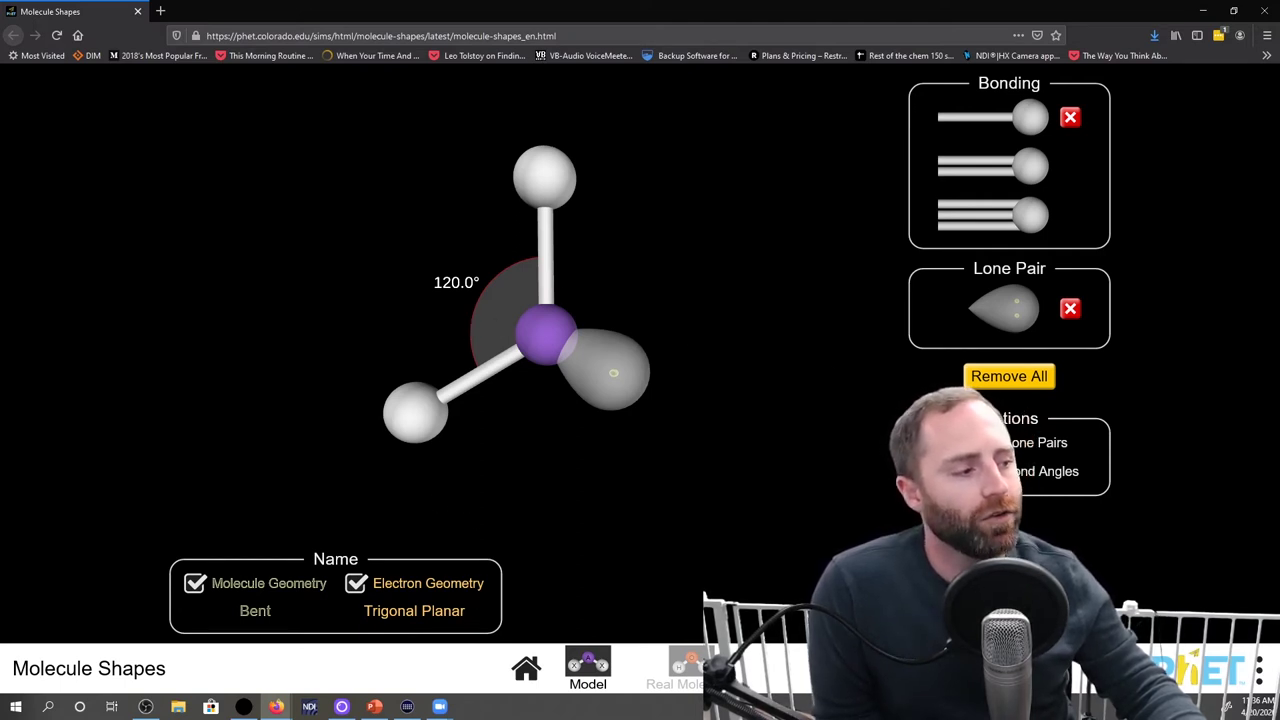
{"action": "left_click", "coordinate": [1070, 308]}
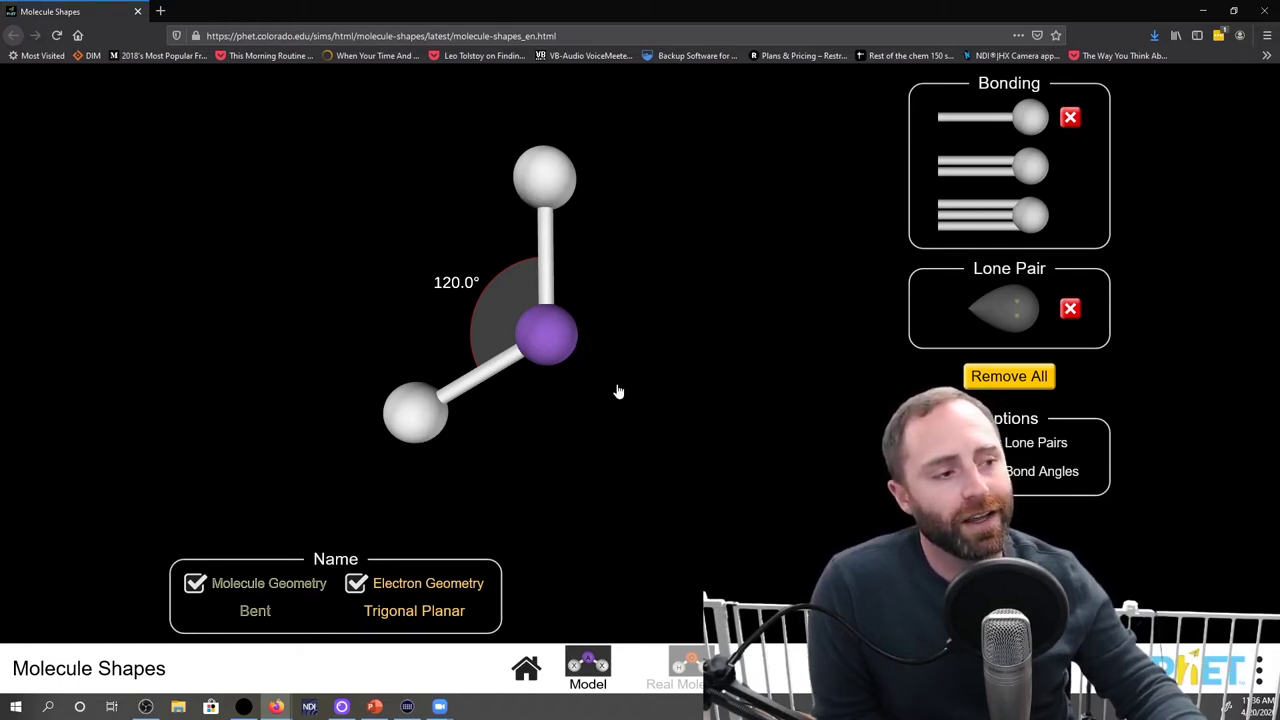
{"action": "left_click_drag", "start_coordinate": [560, 377], "coordinate": [449, 537]}
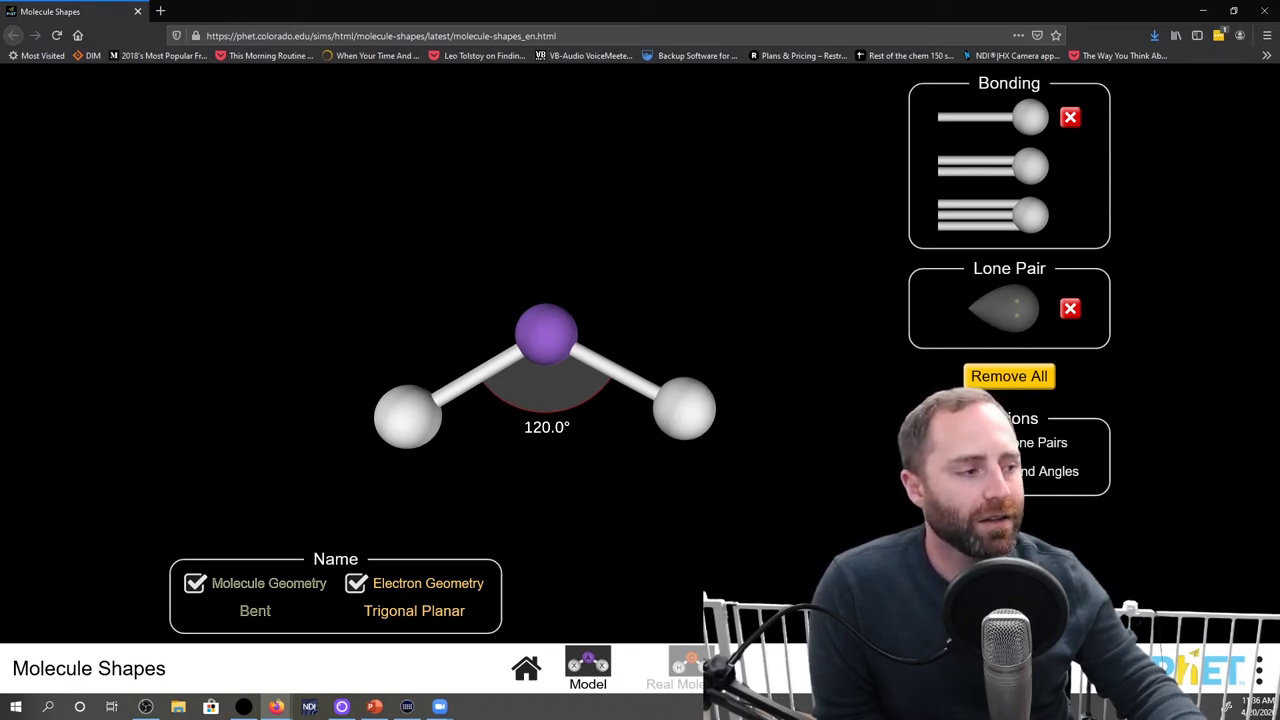
{"action": "left_click", "coordinate": [1005, 308]}
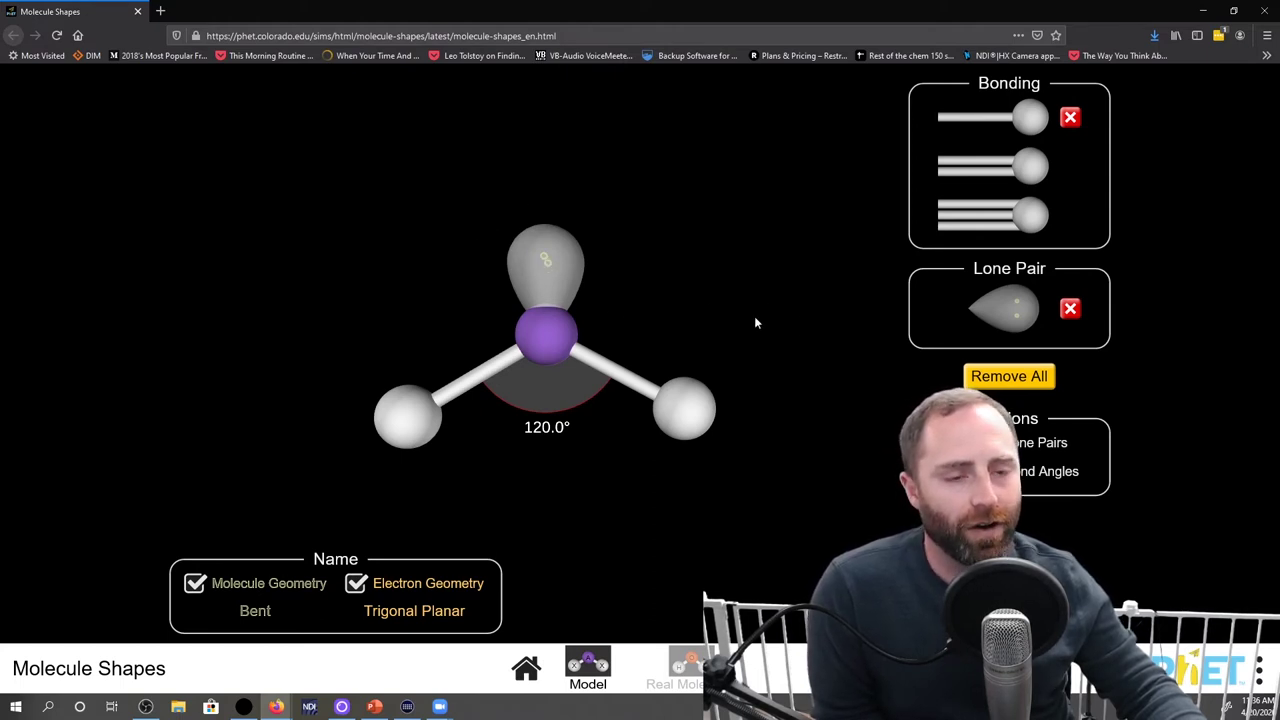
{"action": "left_click", "coordinate": [1070, 308]}
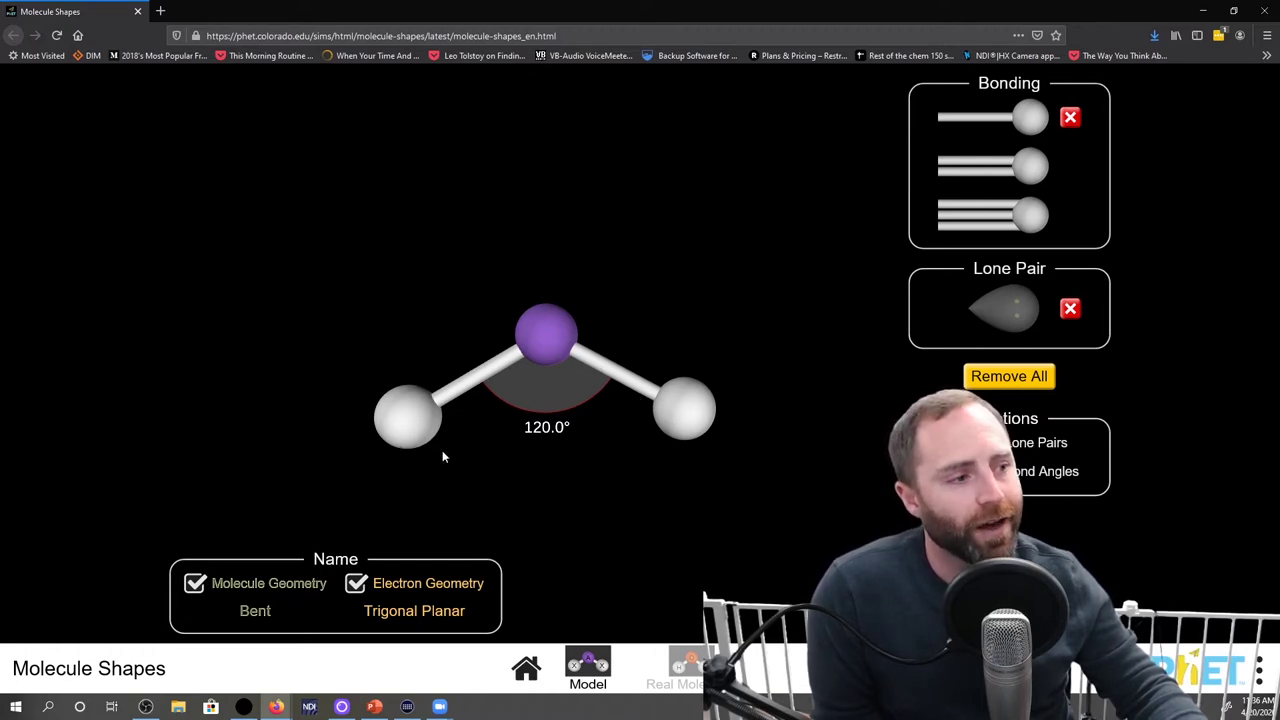
{"action": "left_click", "coordinate": [1005, 310]}
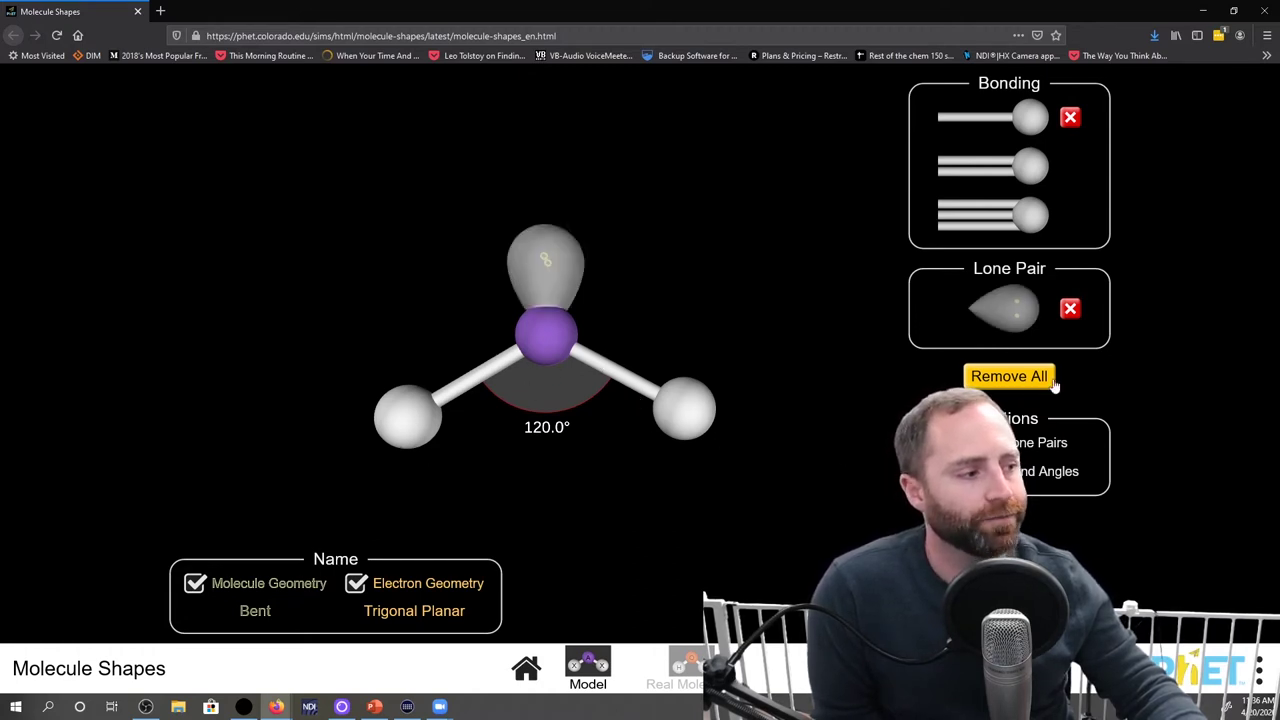
Step: Add a third single bond for a Trigonal Pyramidal molecule at 109.5°, then hide the lone pair
{"action": "left_click", "coordinate": [1010, 119]}
{"action": "left_click_drag", "start_coordinate": [663, 191], "coordinate": [337, 186]}
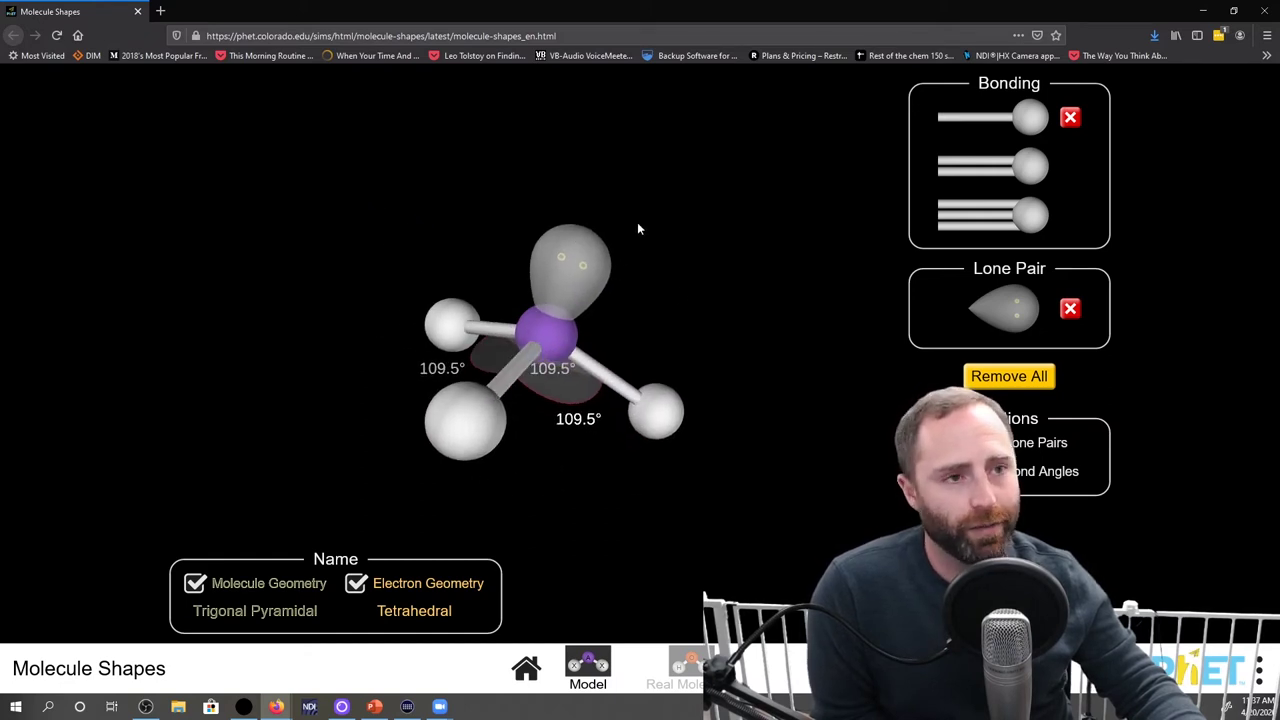
{"action": "left_click_drag", "start_coordinate": [620, 531], "coordinate": [600, 405]}
{"action": "left_click_drag", "start_coordinate": [697, 449], "coordinate": [397, 334]}
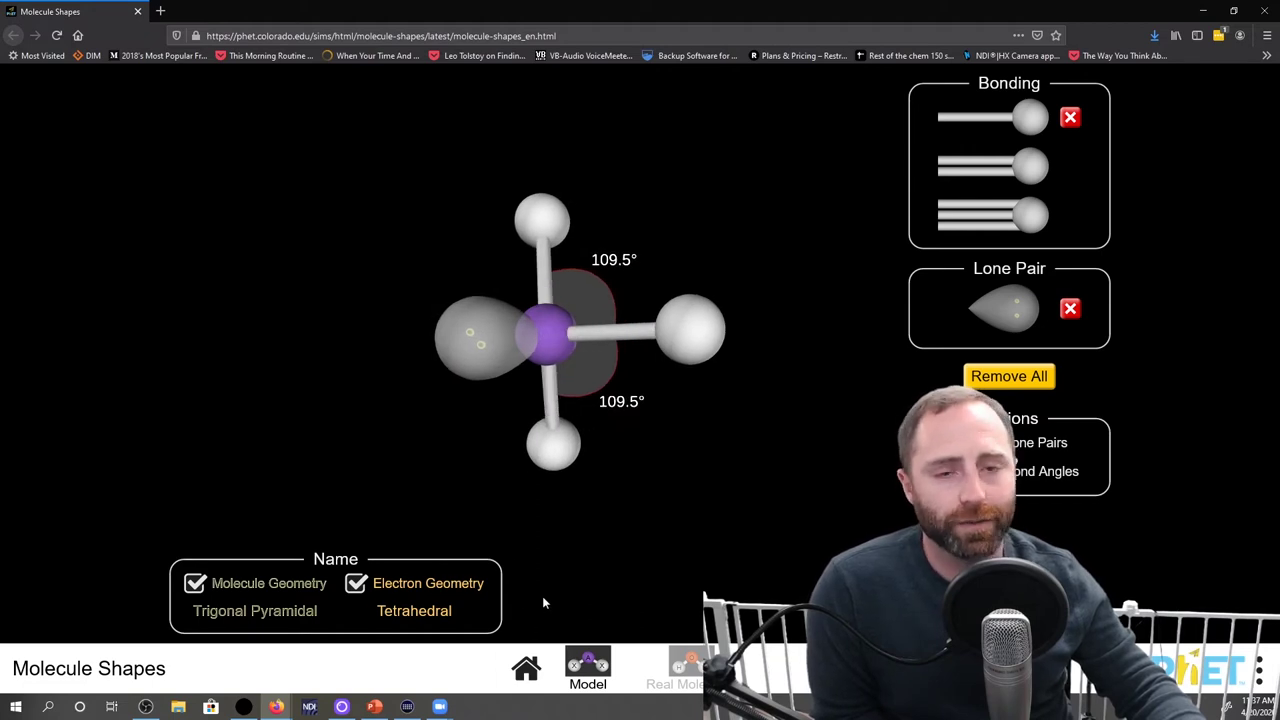
{"action": "left_click_drag", "start_coordinate": [623, 462], "coordinate": [710, 172]}
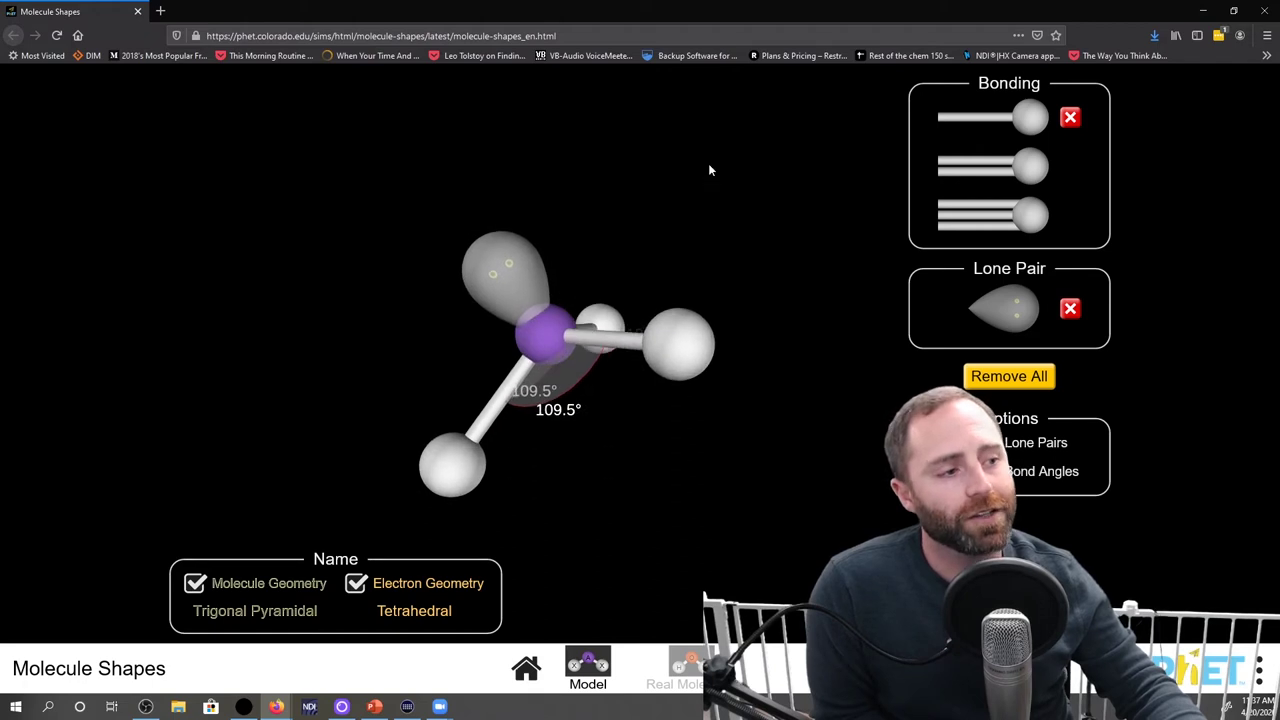
{"action": "left_click_drag", "start_coordinate": [479, 336], "coordinate": [666, 286]}
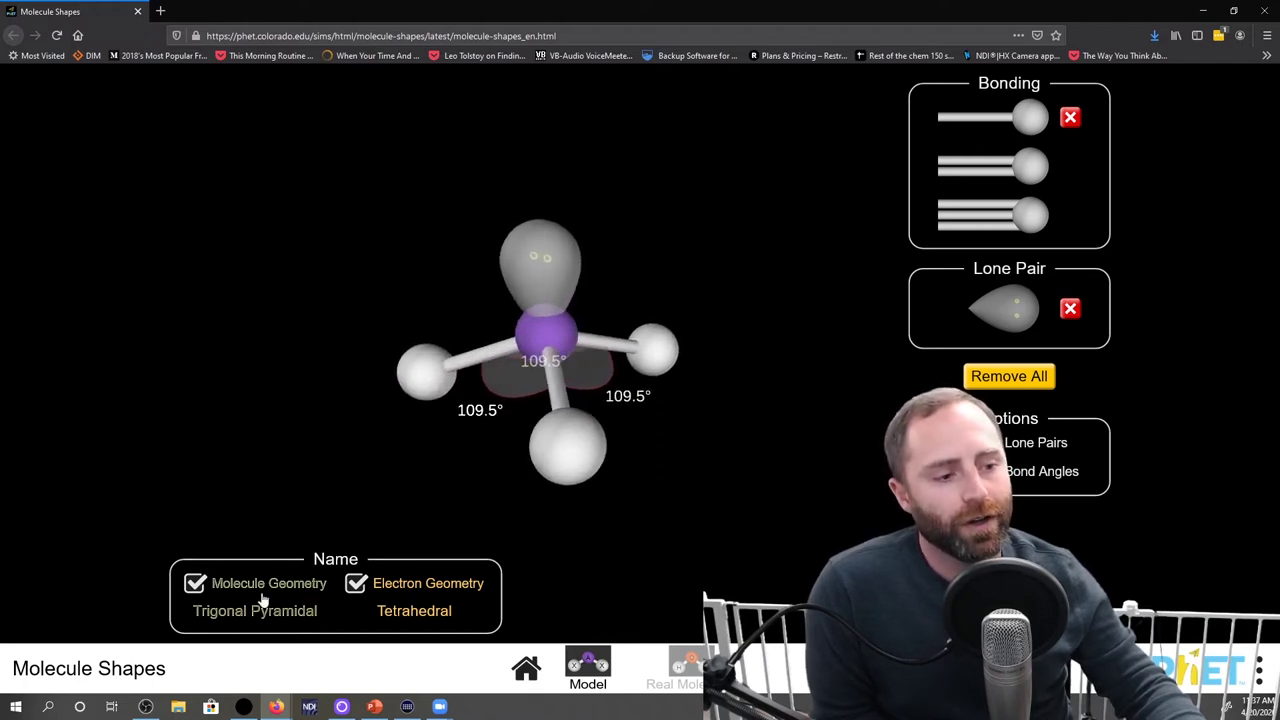
{"action": "left_click_drag", "start_coordinate": [535, 496], "coordinate": [750, 498]}
{"action": "left_click", "coordinate": [990, 442]}
{"action": "left_click_drag", "start_coordinate": [663, 423], "coordinate": [503, 373]}
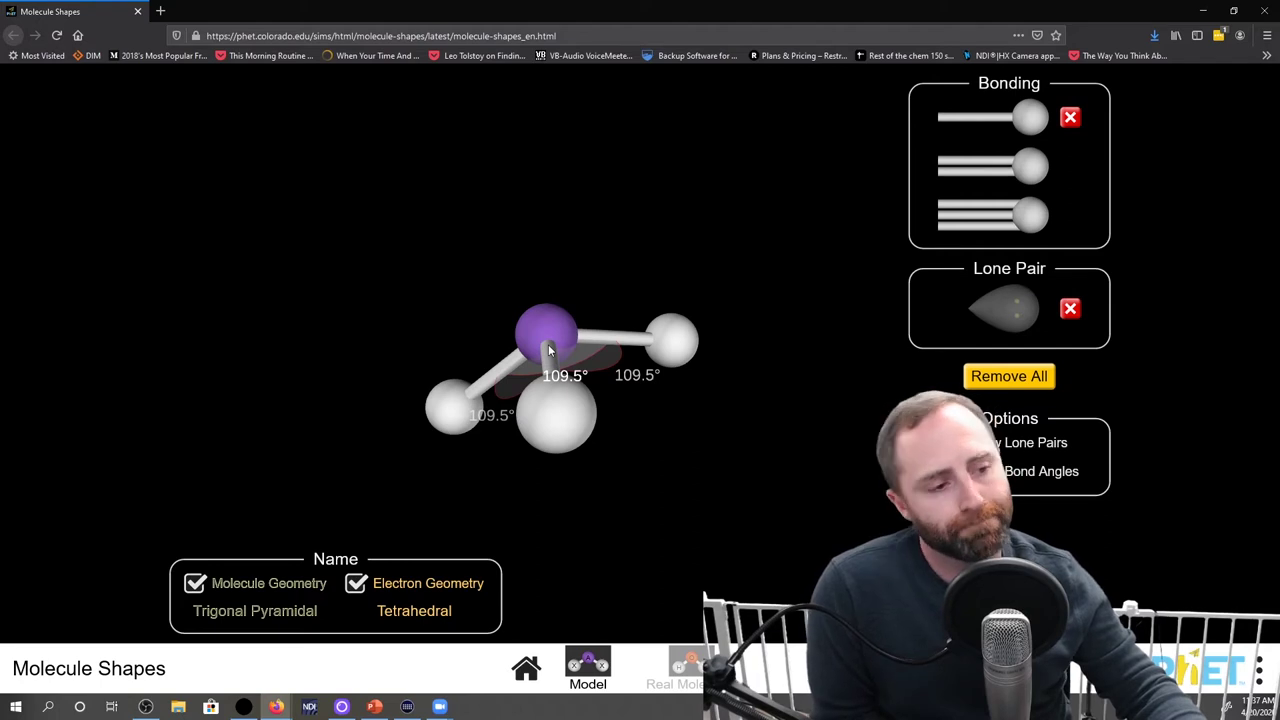
Step: Show the lone pair again and add a fourth single bond, giving a Seesaw with 90.0° angles
{"action": "left_click", "coordinate": [1005, 308]}
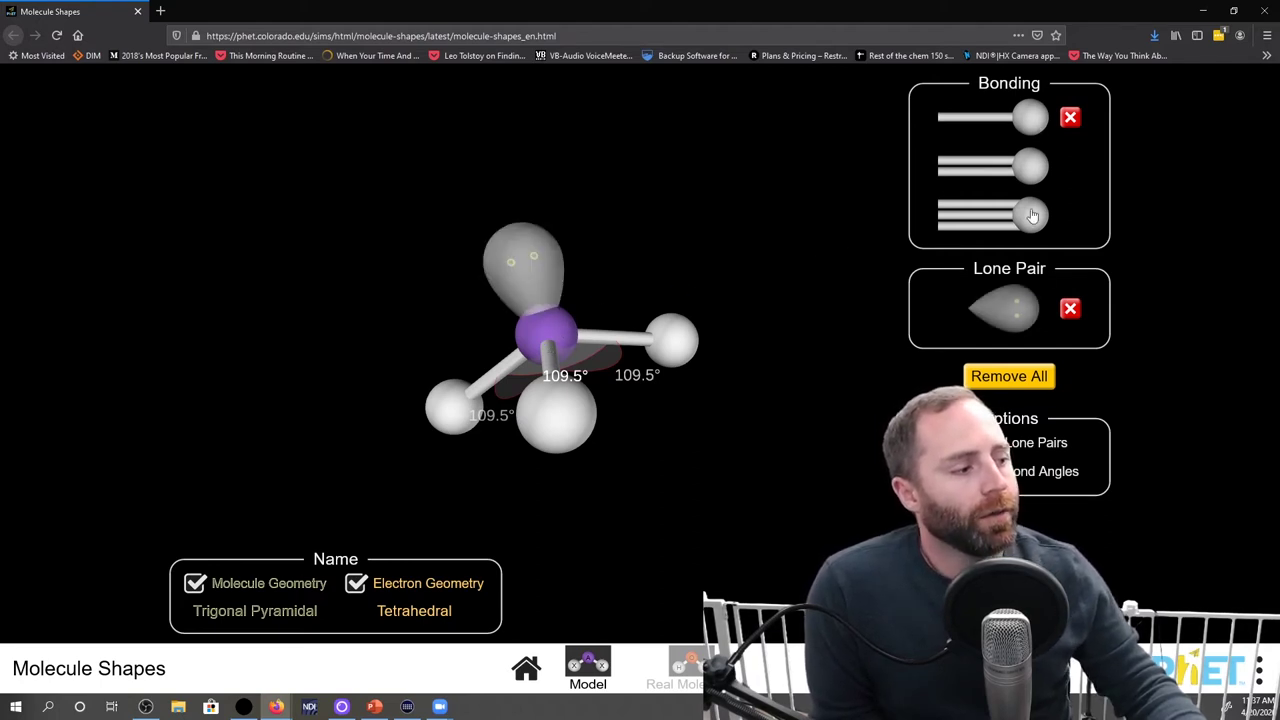
{"action": "left_click", "coordinate": [1035, 118]}
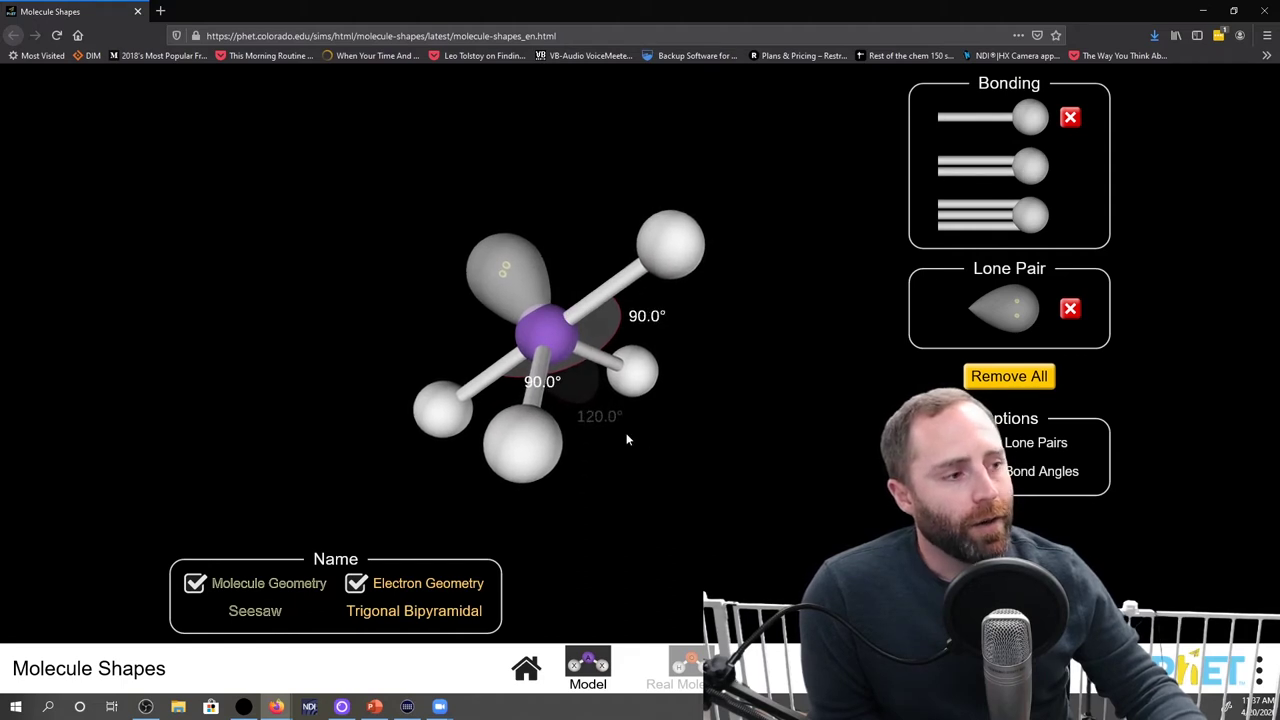
{"action": "left_click_drag", "start_coordinate": [531, 486], "coordinate": [720, 249]}
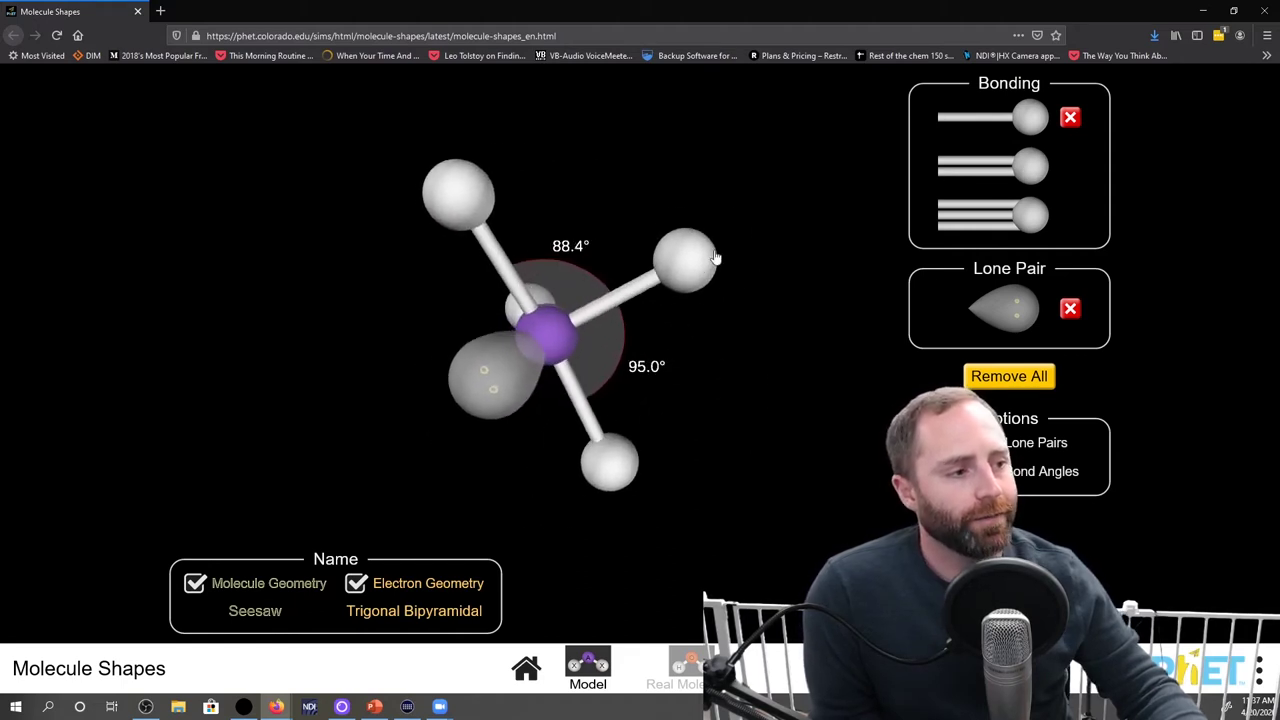
{"action": "left_click_drag", "start_coordinate": [834, 280], "coordinate": [457, 529]}
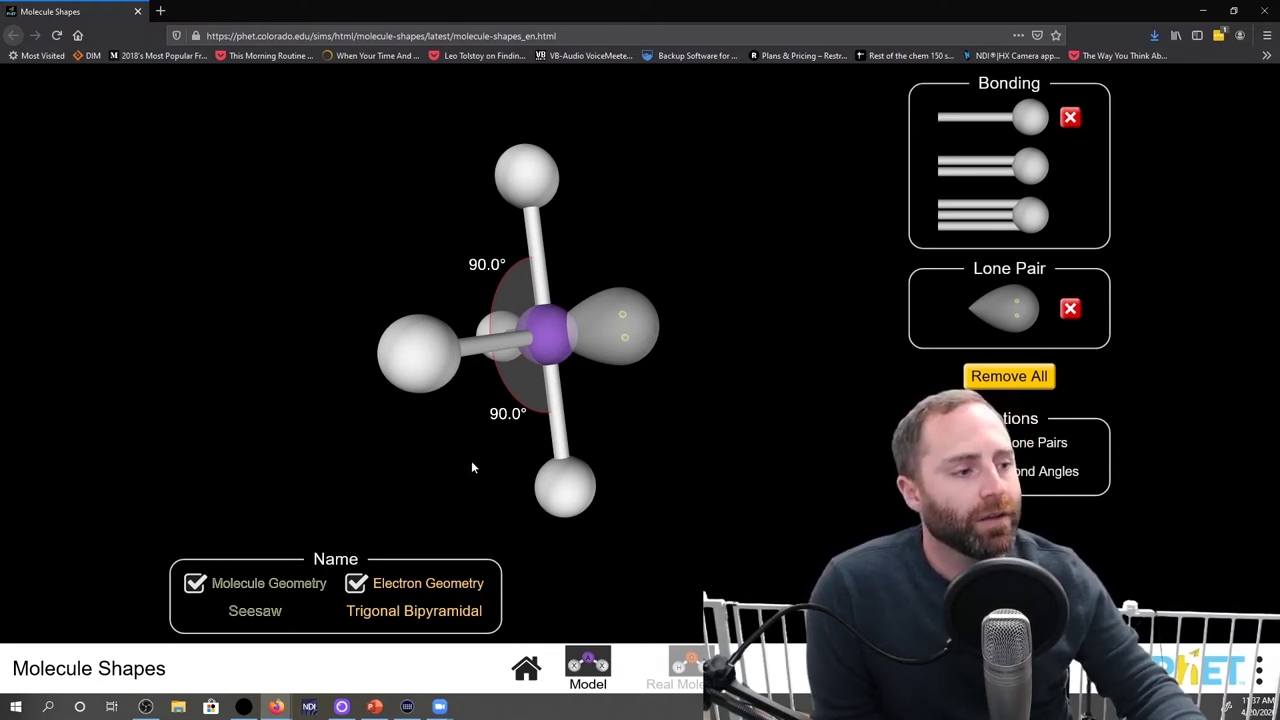
{"action": "left_click_drag", "start_coordinate": [712, 560], "coordinate": [403, 455]}
{"action": "left_click_drag", "start_coordinate": [320, 201], "coordinate": [409, 367]}
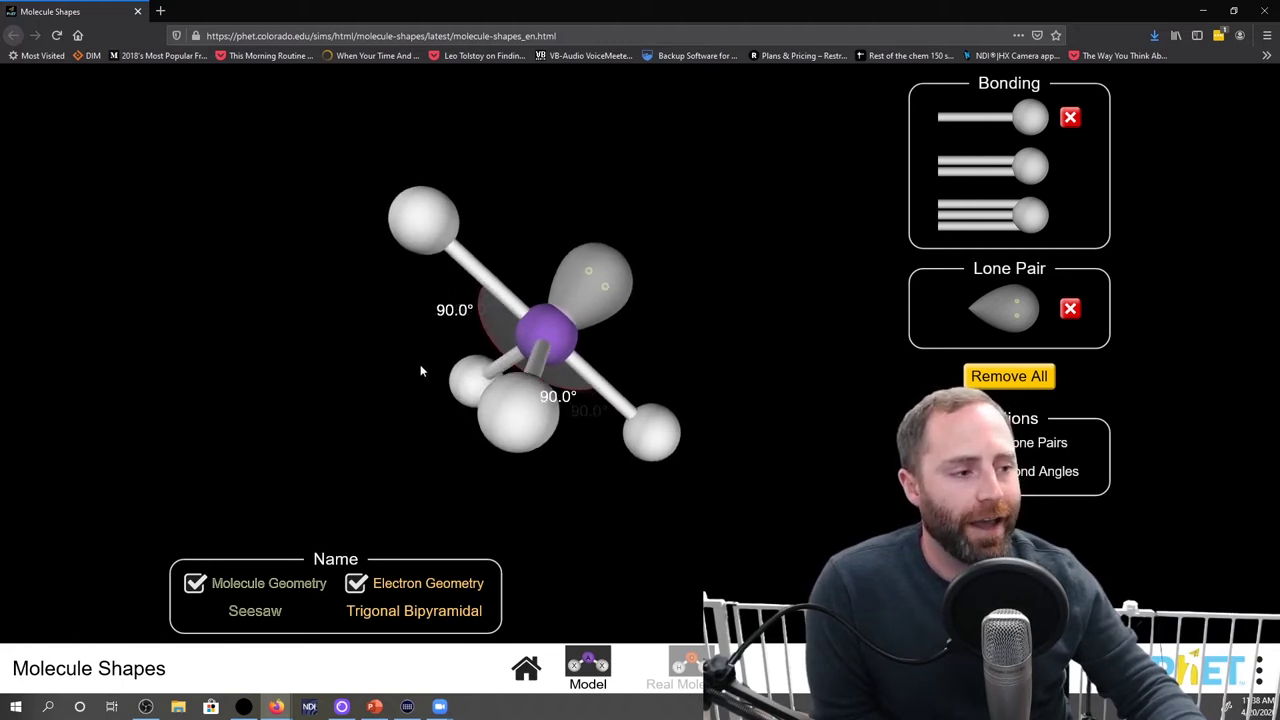